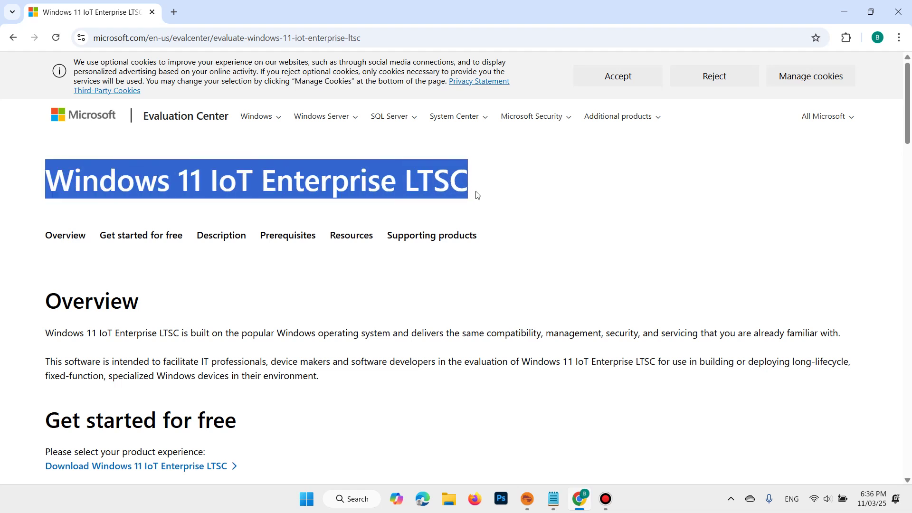
Highlight the Windows 11 product name in the Evaluation Center page heading.
left_click(39, 180)
left_click_drag(46, 182, 203, 178)
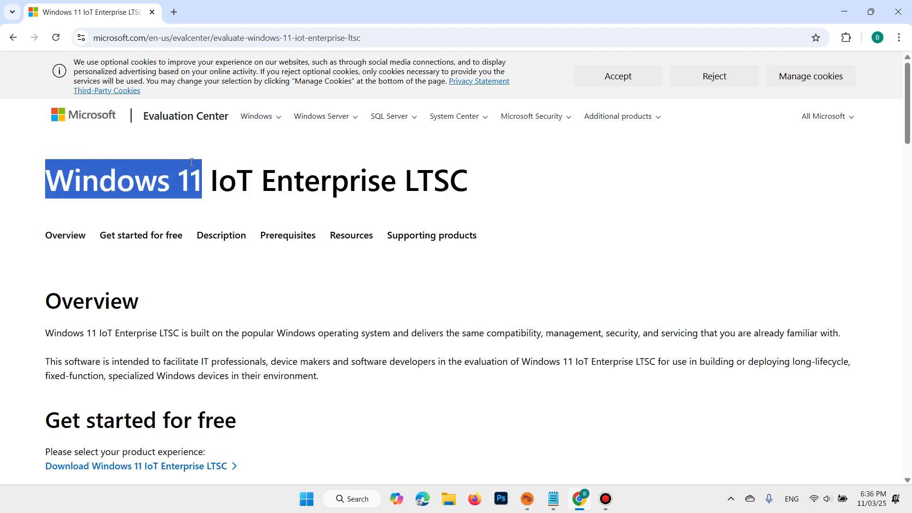
left_click(159, 162)
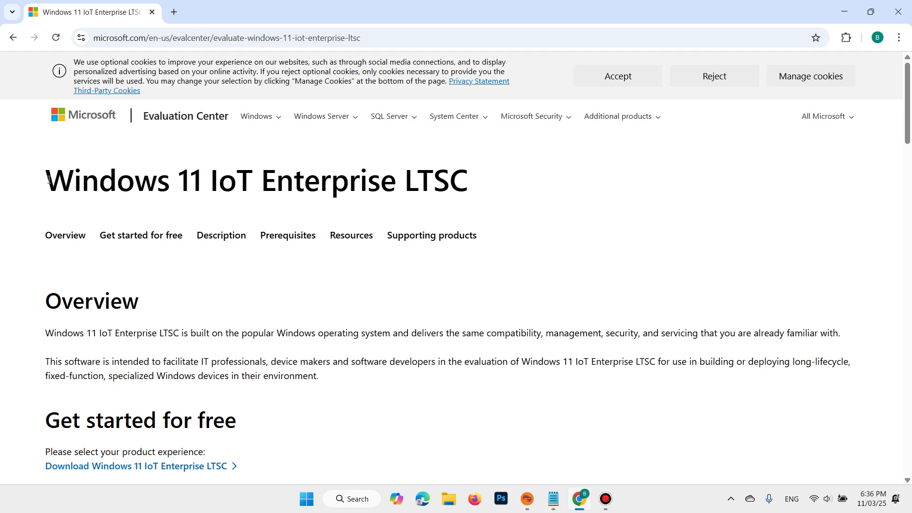
left_click_drag(39, 183, 501, 181)
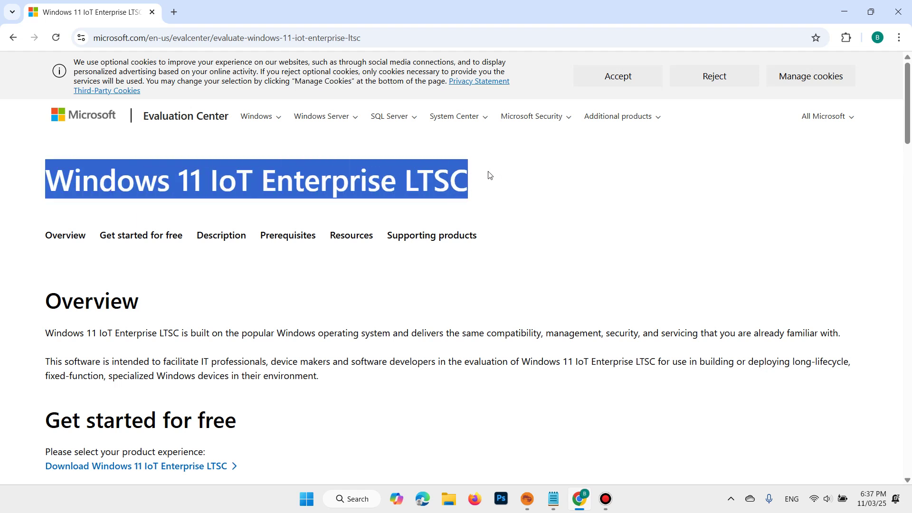
scroll(911, 134, "down", 4)
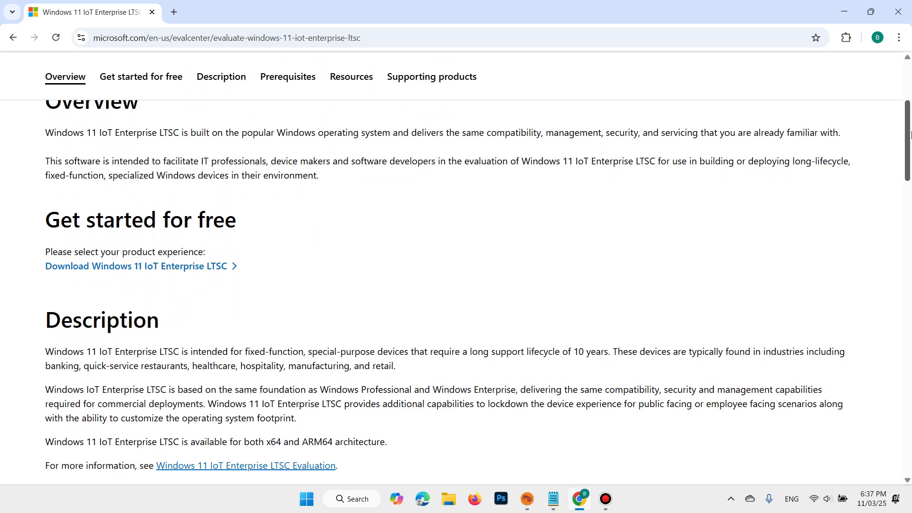
scroll(911, 134, "up", 4)
scroll(911, 134, "down", 9)
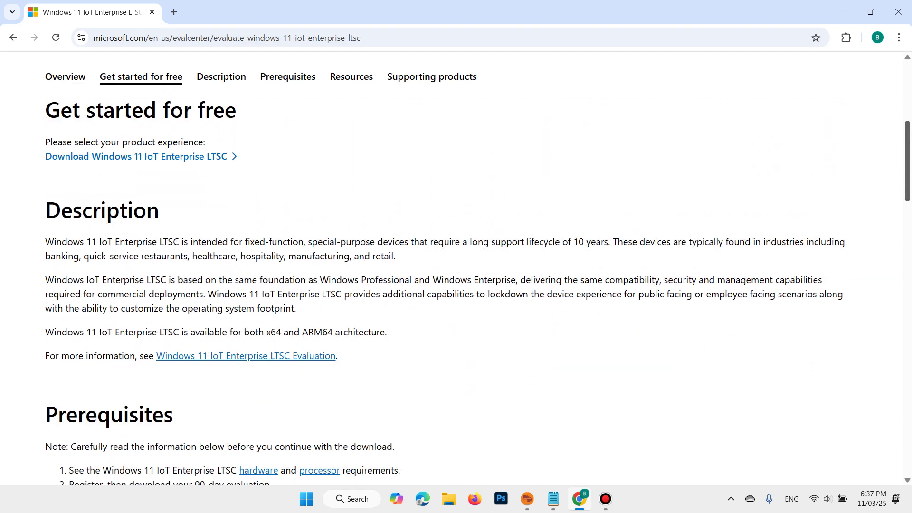
scroll(376, 231, "up", 4)
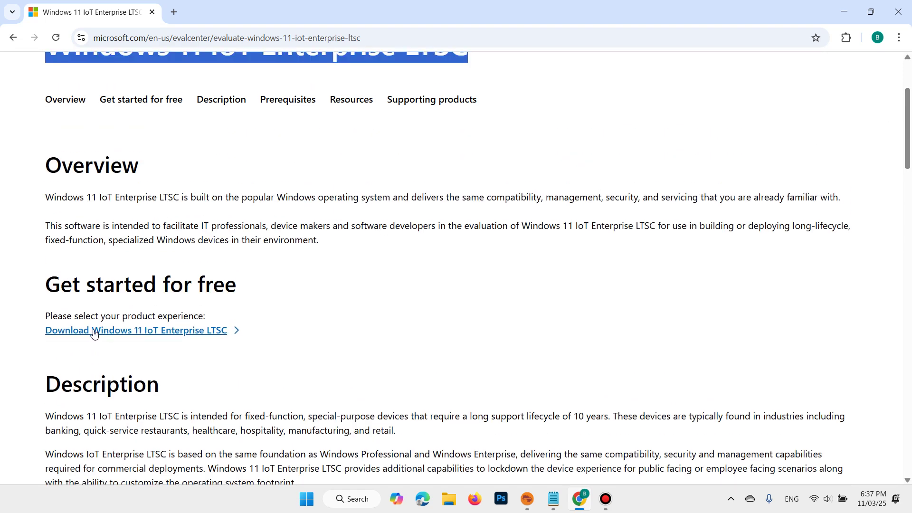
Open the Windows 11 IoT Enterprise LTSC download registration form.
left_click(151, 336)
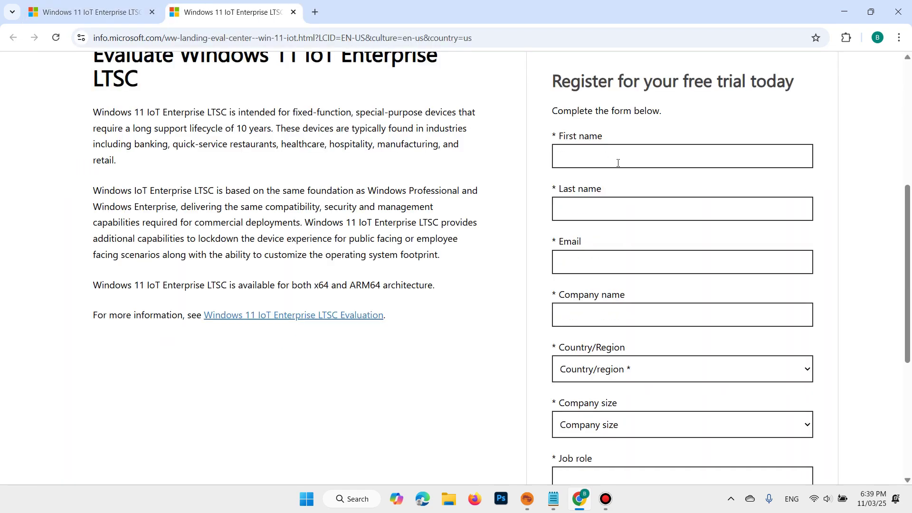
scroll(618, 163, "down", 5)
scroll(623, 171, "up", 4)
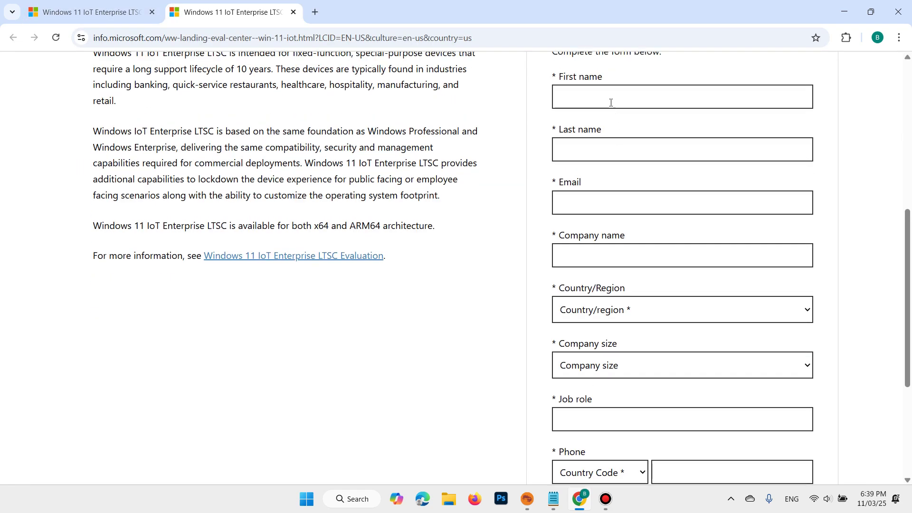
Fill in the first name, last name and email fields of the form.
left_click(611, 102)
type("adfadf")
left_click(608, 152)
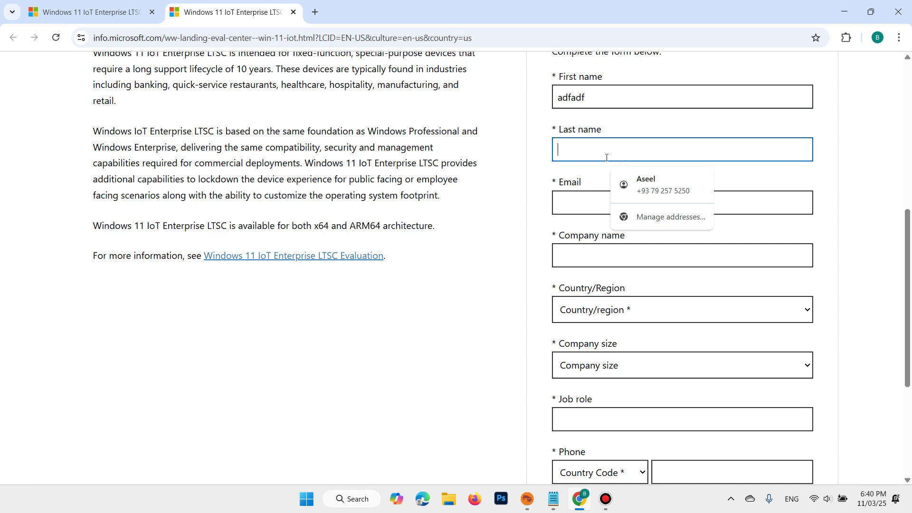
type("adfa")
left_click(607, 196)
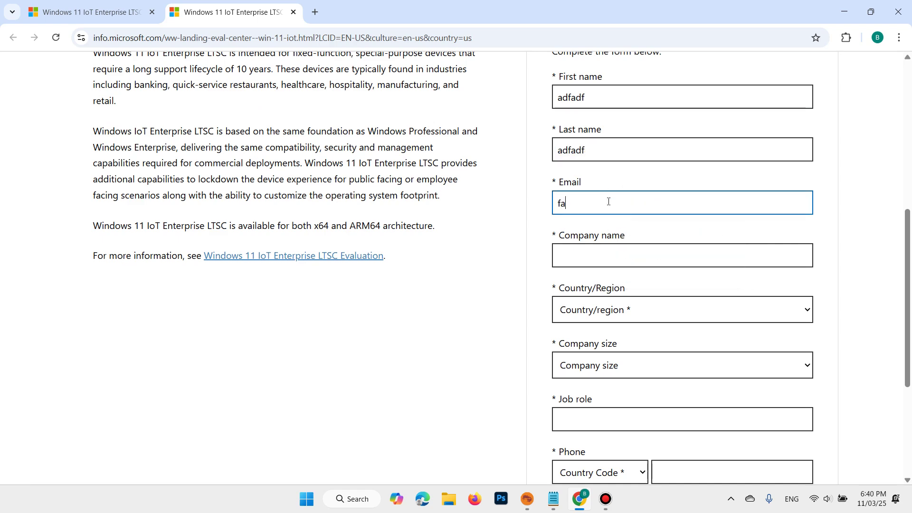
scroll(644, 157, "down", 3)
scroll(644, 158, "up", 3)
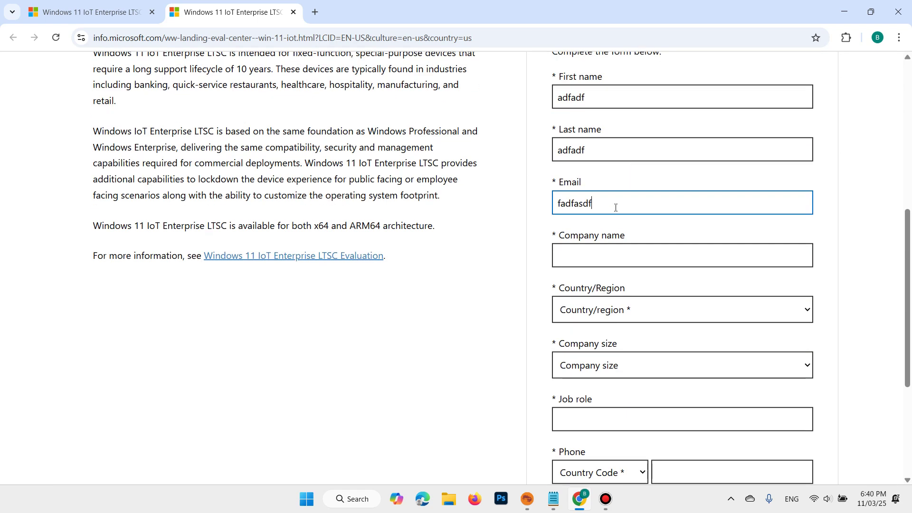
left_click_drag(600, 204, 546, 212)
left_click(632, 203)
type("@gmail.com")
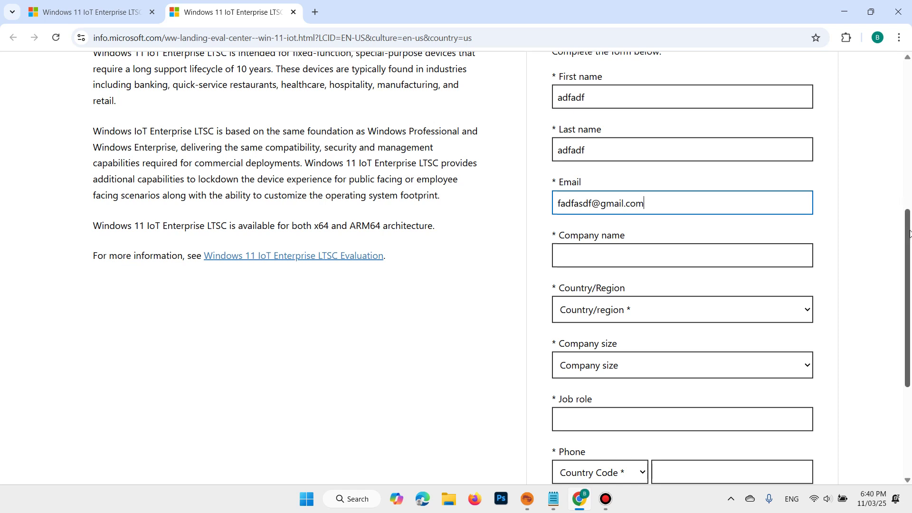
scroll(797, 409, "down", 4)
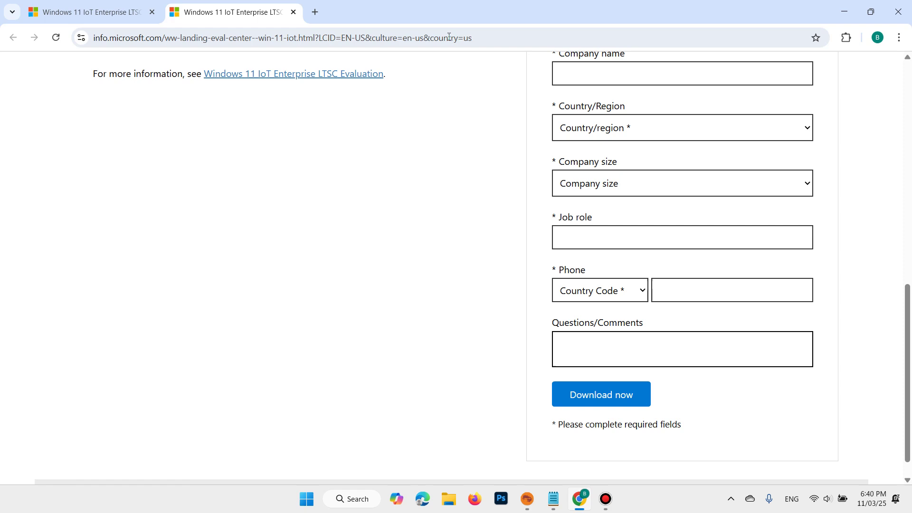
Go to rufus.ie in a new Chrome tab.
left_click(315, 12)
left_click(322, 37)
type("r")
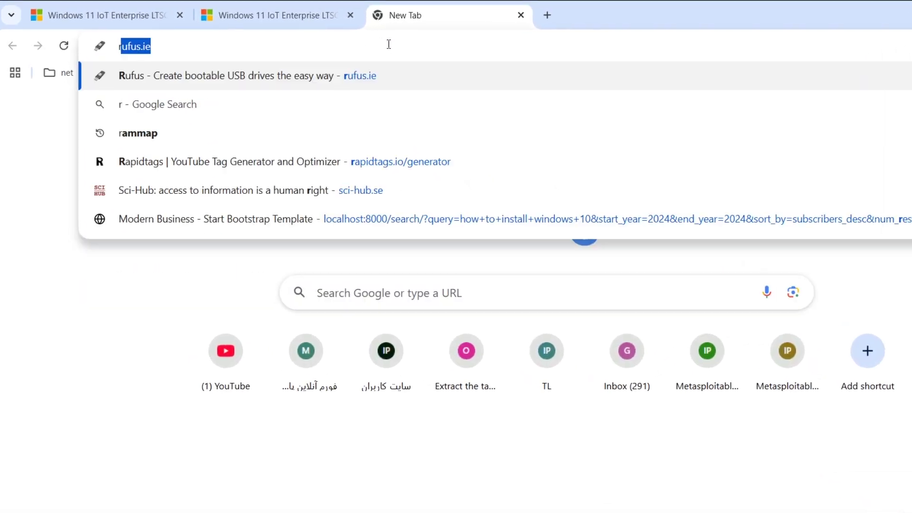
type("ufus.ie/en/")
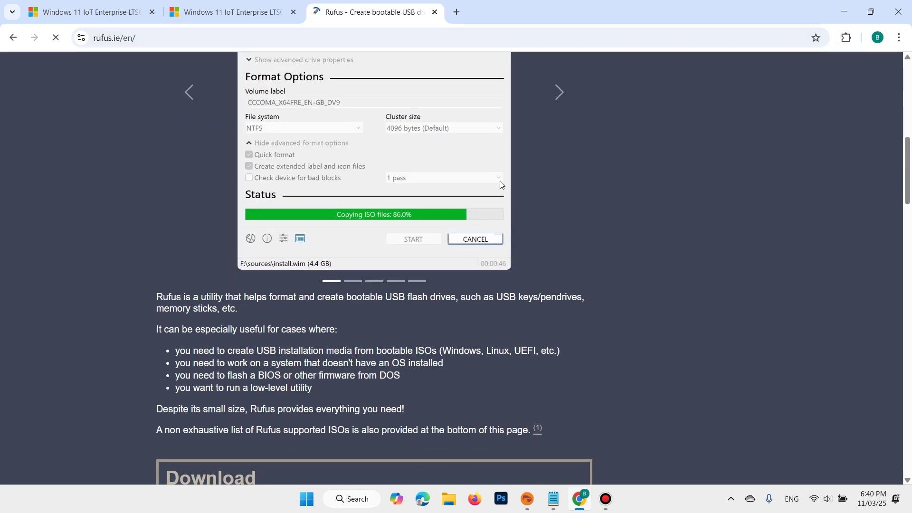
scroll(500, 183, "down", 5)
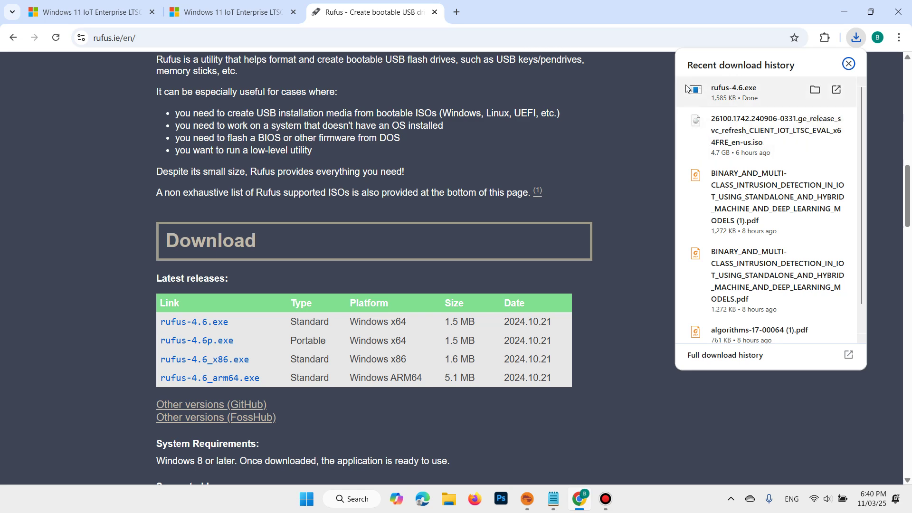
Open the Downloads folder and run rufus-4.6.exe.
left_click(817, 93)
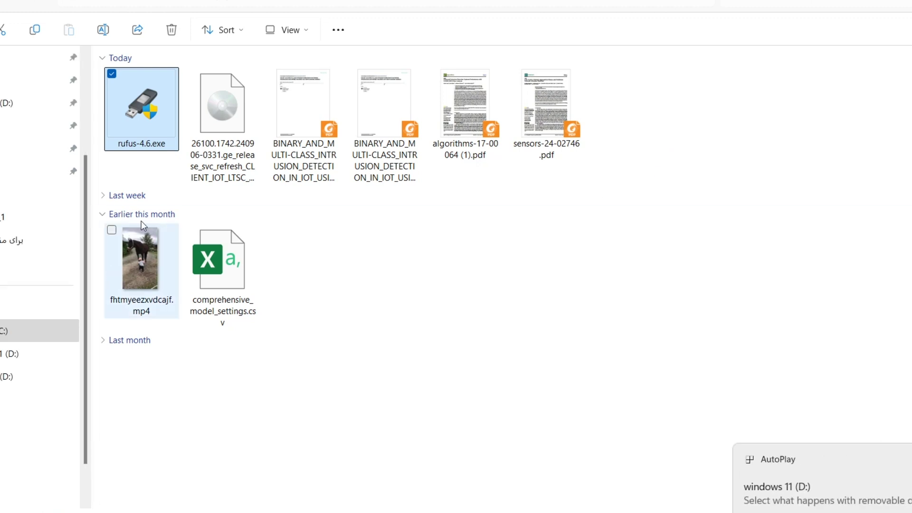
double_click(141, 109)
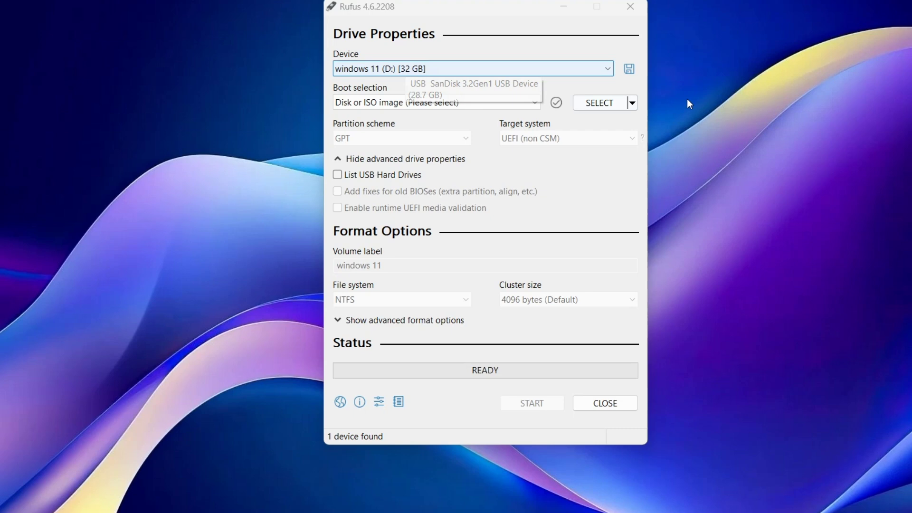
Load the 26100 LTSC ISO from Downloads as Rufus's boot selection.
left_click(610, 102)
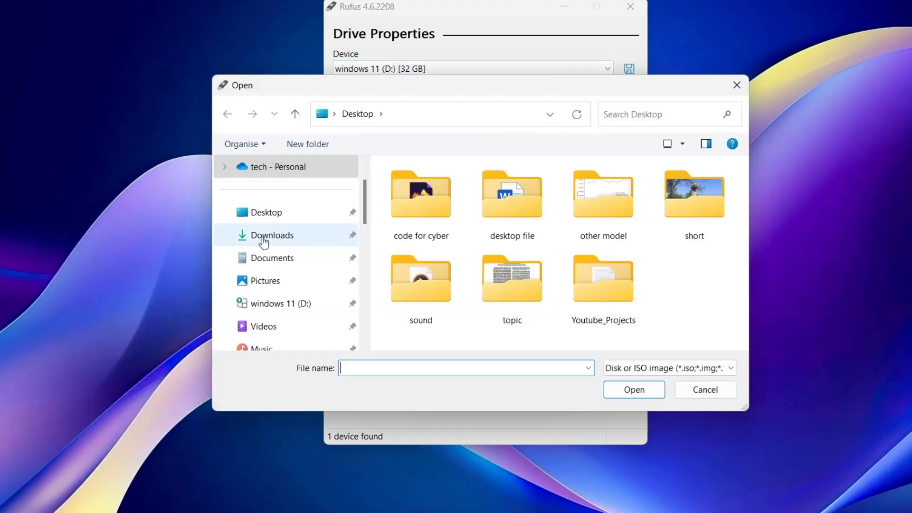
left_click(265, 239)
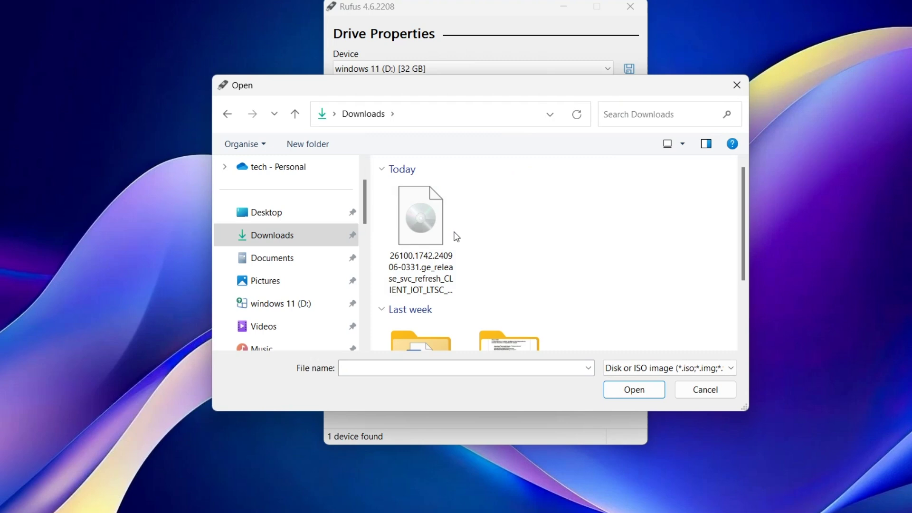
left_click(420, 233)
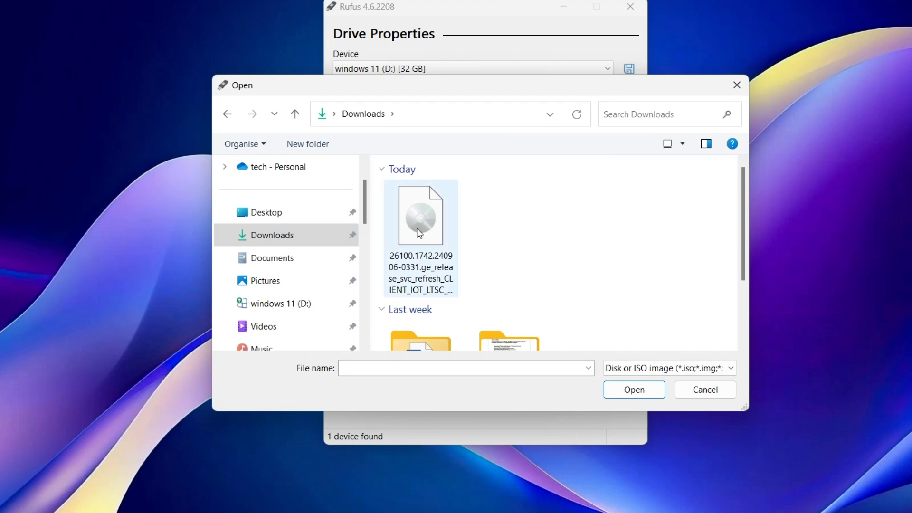
left_click(635, 390)
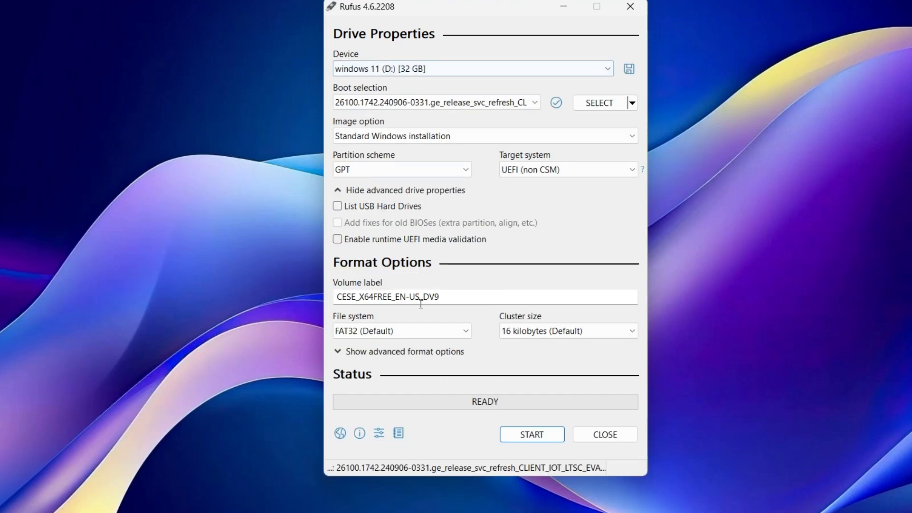
Set the USB volume label to 'windows' and start creating the drive.
left_click_drag(459, 297, 335, 299)
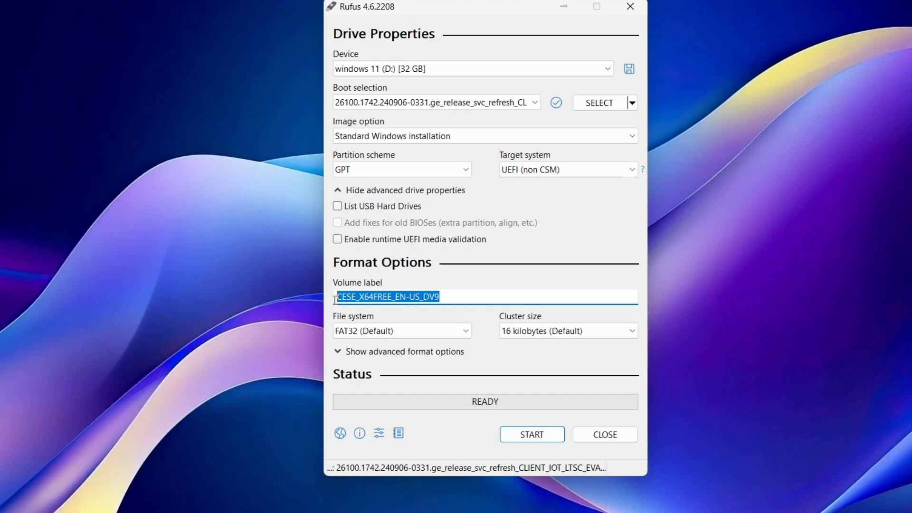
type("windows 11")
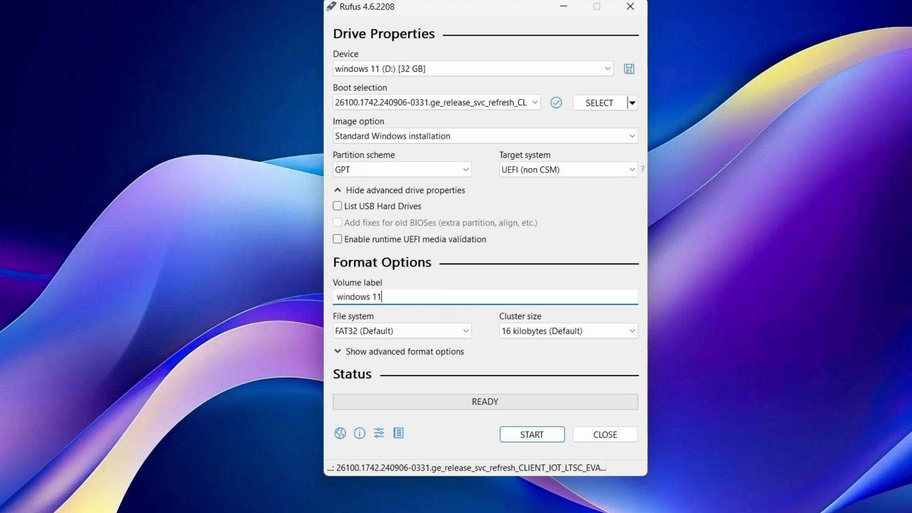
left_click(536, 436)
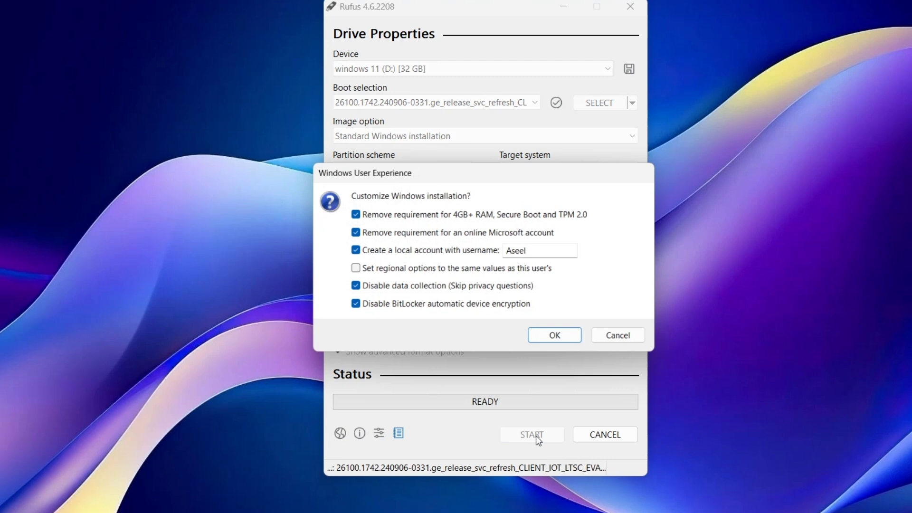
Copy regional options into setup, confirm erasing the drive, then close Rufus when done.
left_click(352, 269)
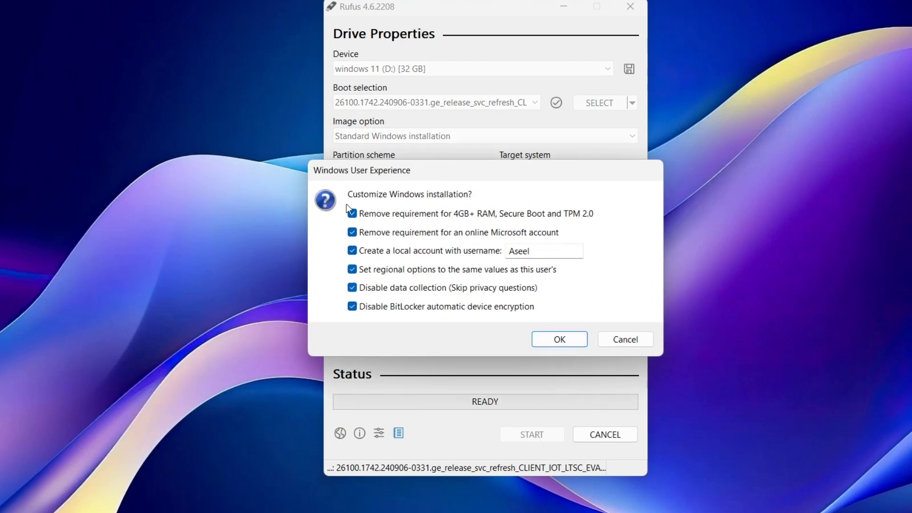
left_click(559, 339)
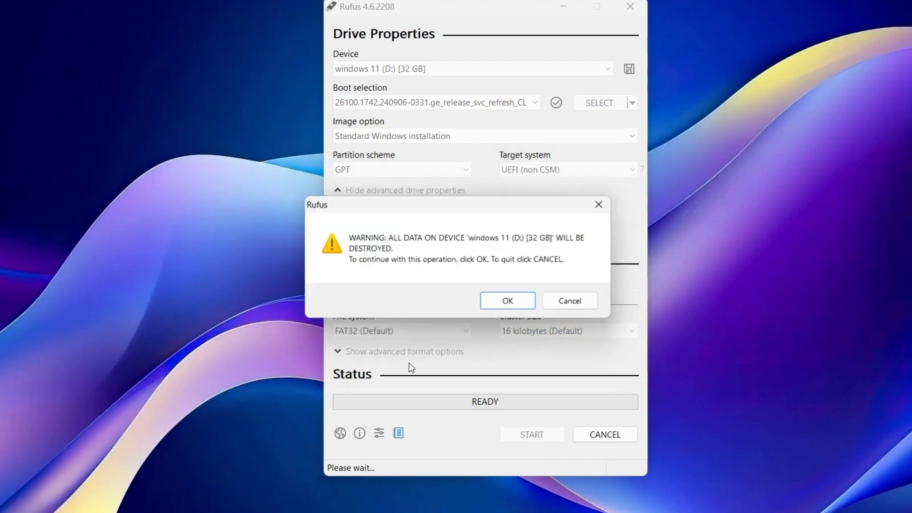
left_click(509, 302)
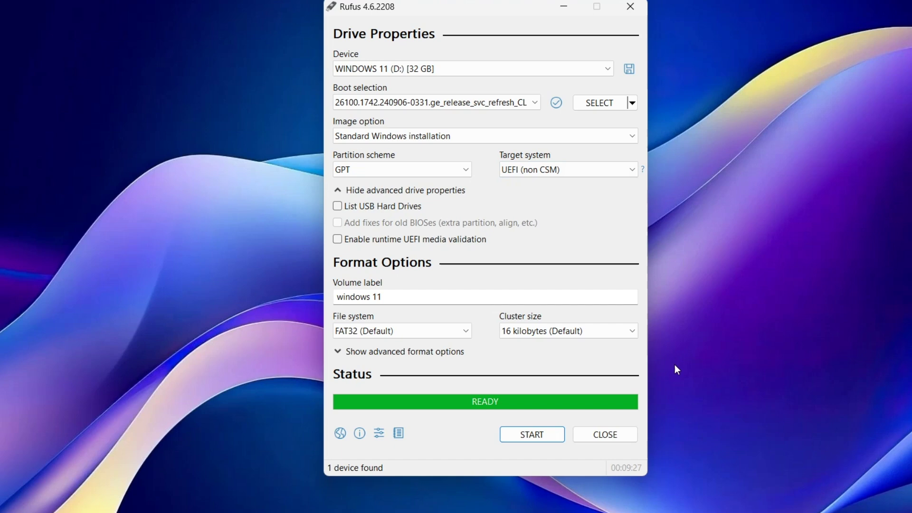
left_click(603, 432)
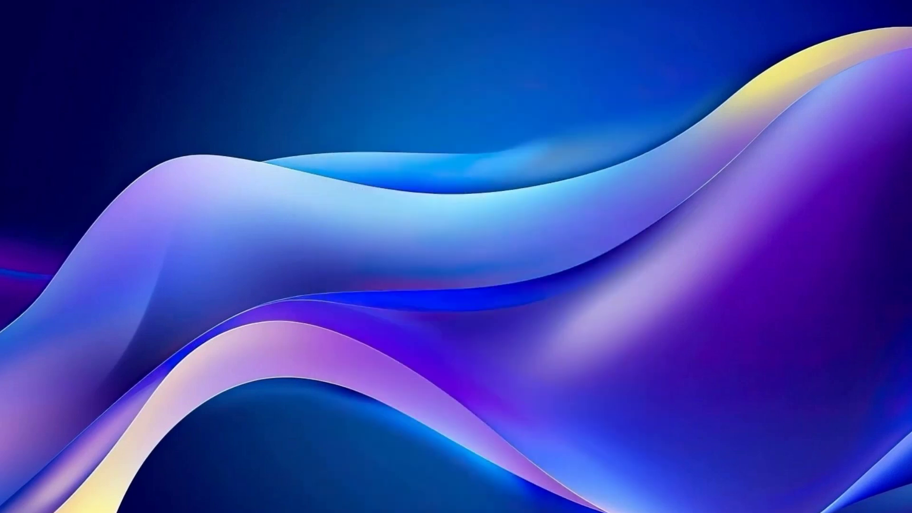
Restart the PC and choose the USB drive in the one-time boot menu.
key("super")
left_click(632, 498)
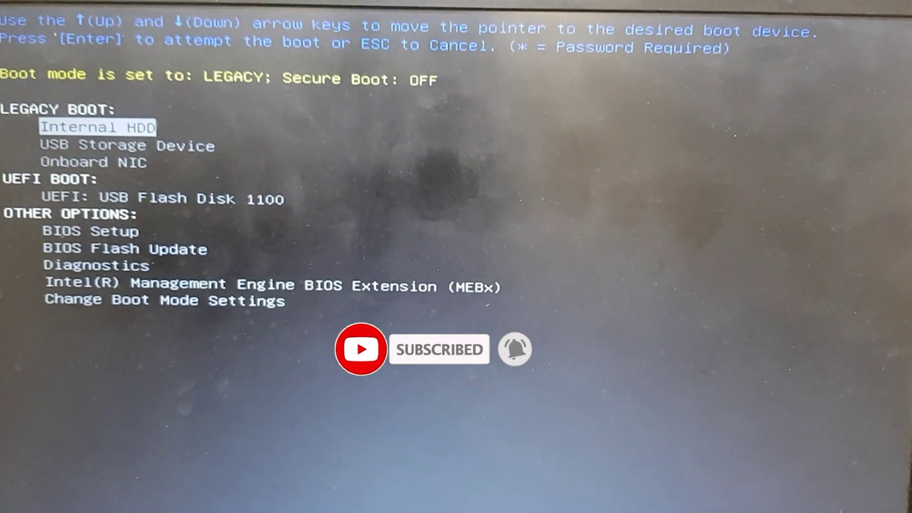
key("Down")
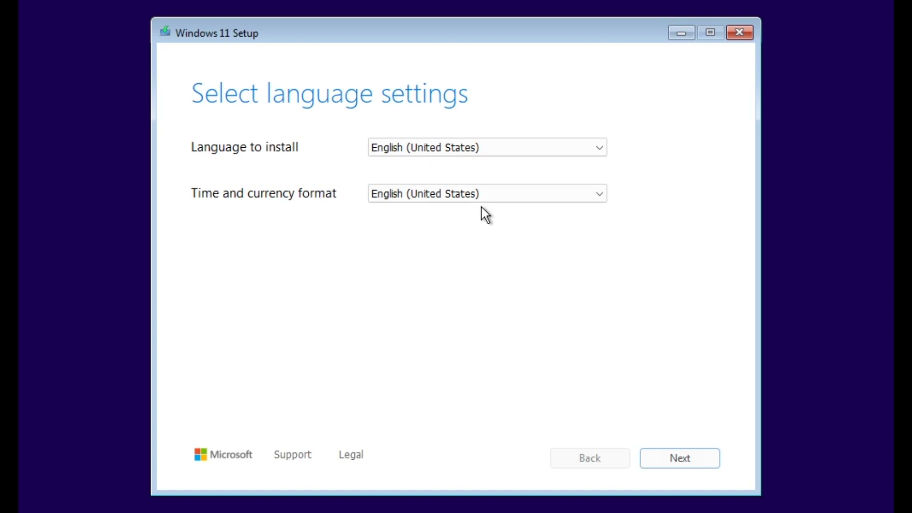
Keep English (United States) and US keyboard, agree to wipe everything, and accept the licence.
left_click(675, 457)
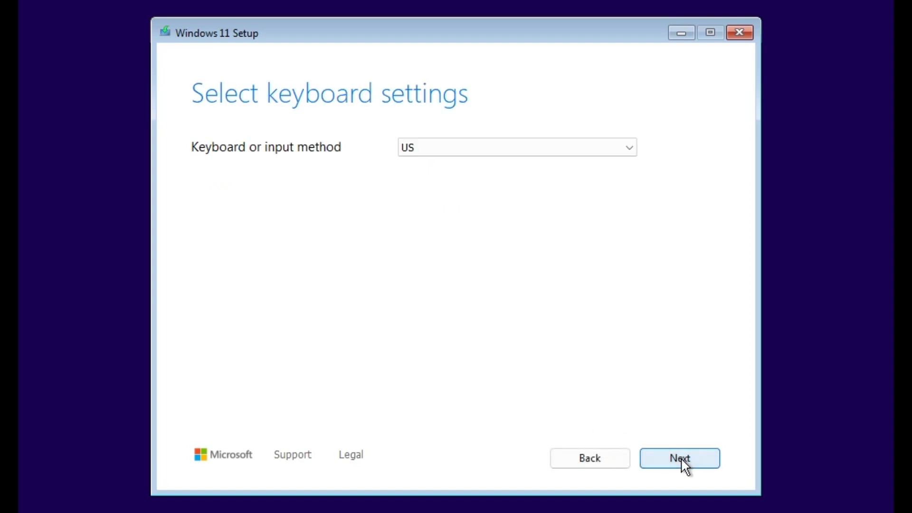
left_click(680, 457)
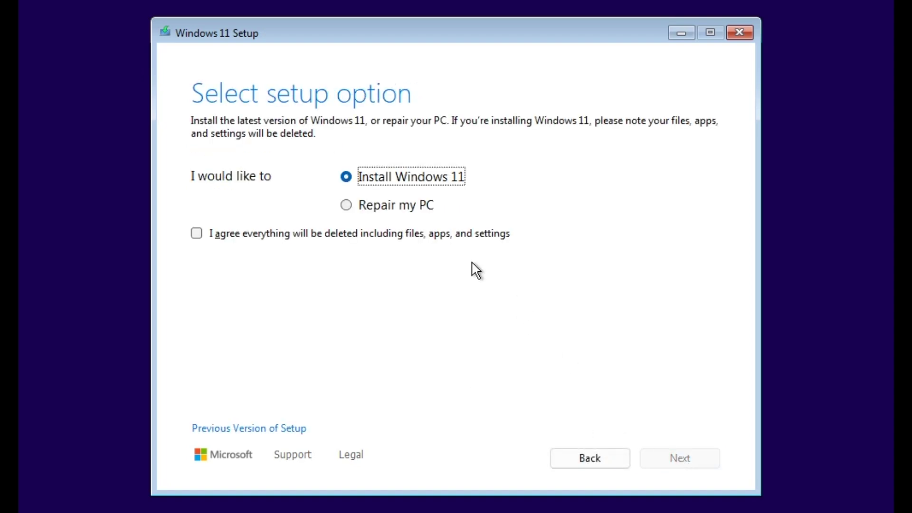
left_click(460, 232)
left_click(673, 457)
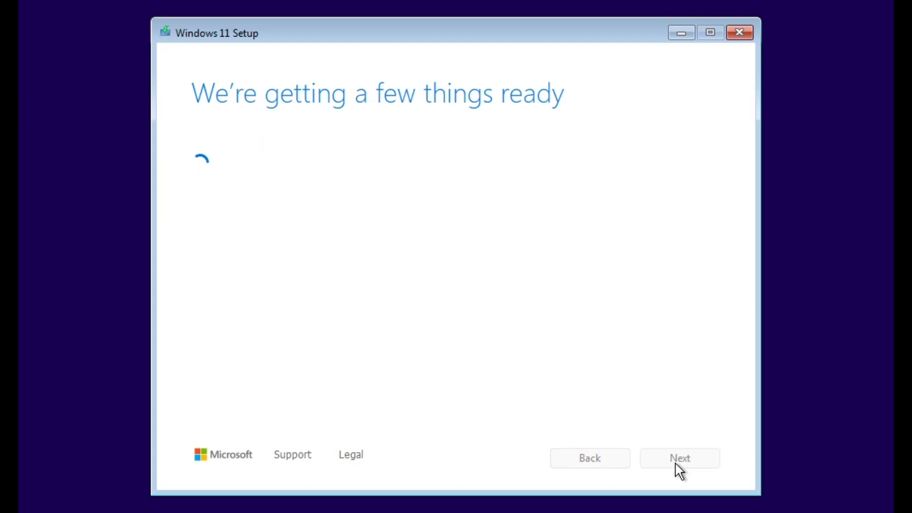
left_click(674, 456)
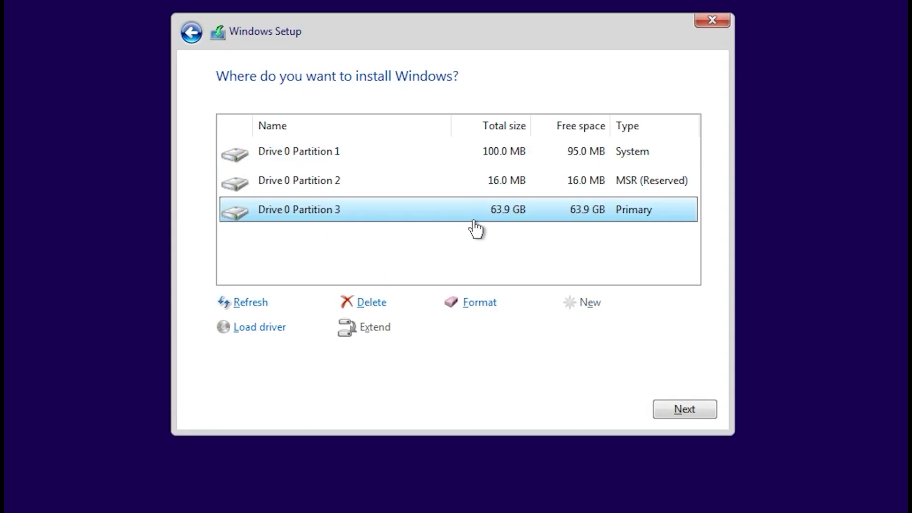
Format the 63.9 GB primary partition and install Windows 11 on Disk 0 Partition 4.
left_click(479, 303)
left_click(561, 327)
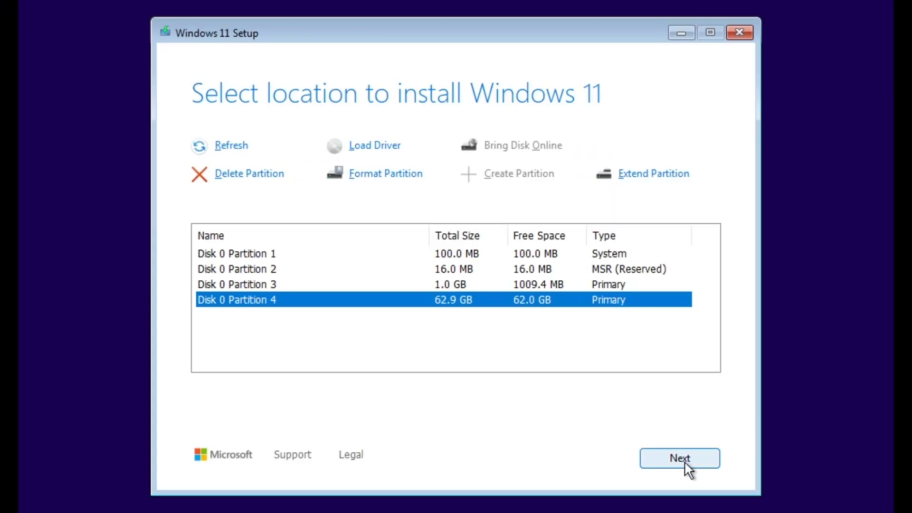
left_click(685, 461)
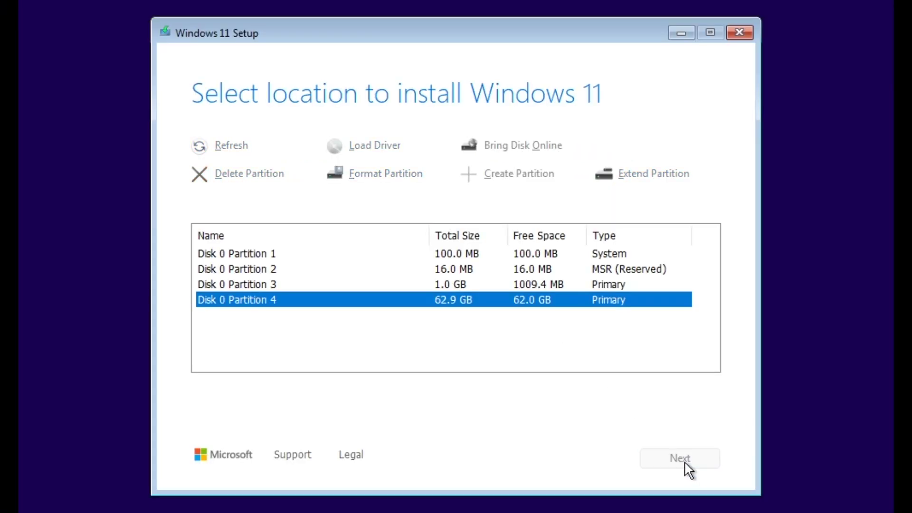
left_click(686, 462)
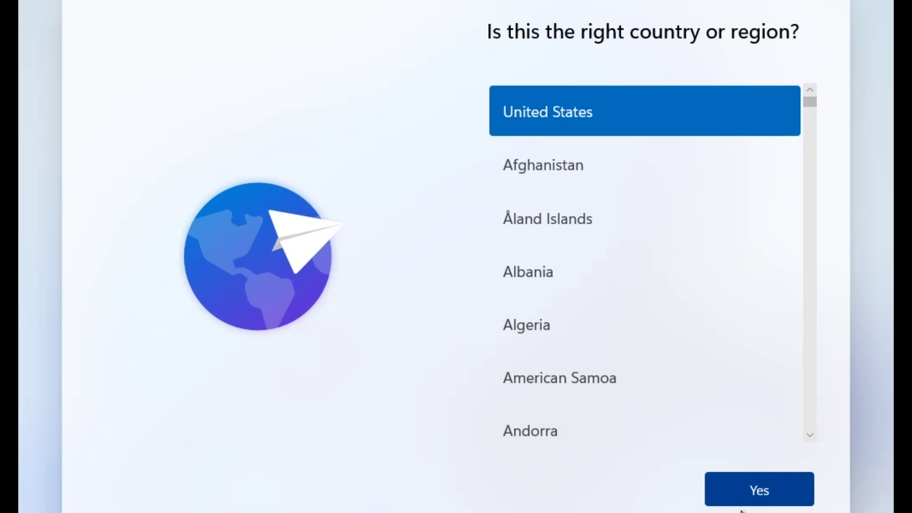
Confirm United States region and US keyboard, then continue without internet.
left_click(760, 502)
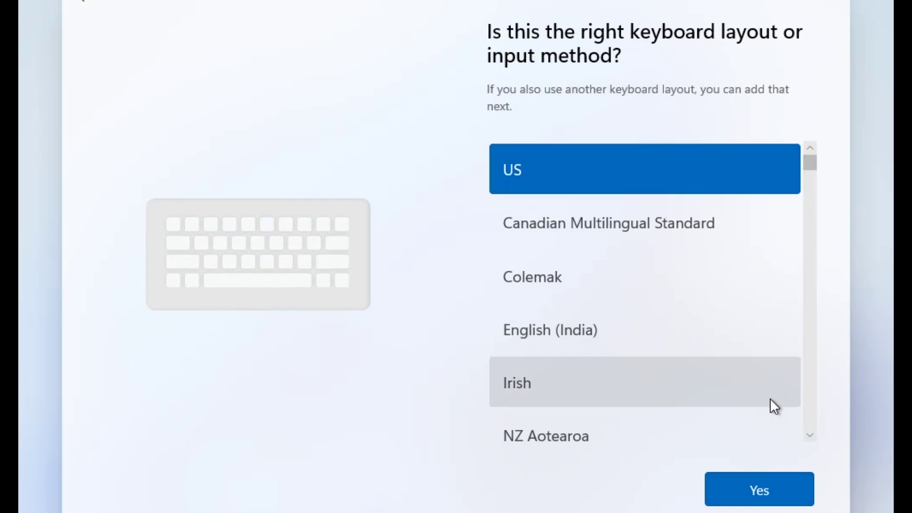
left_click(761, 489)
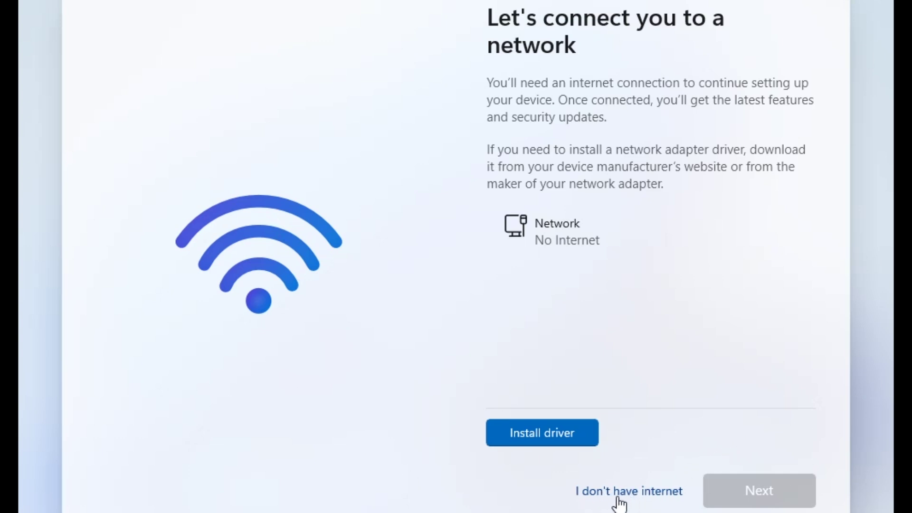
left_click(642, 501)
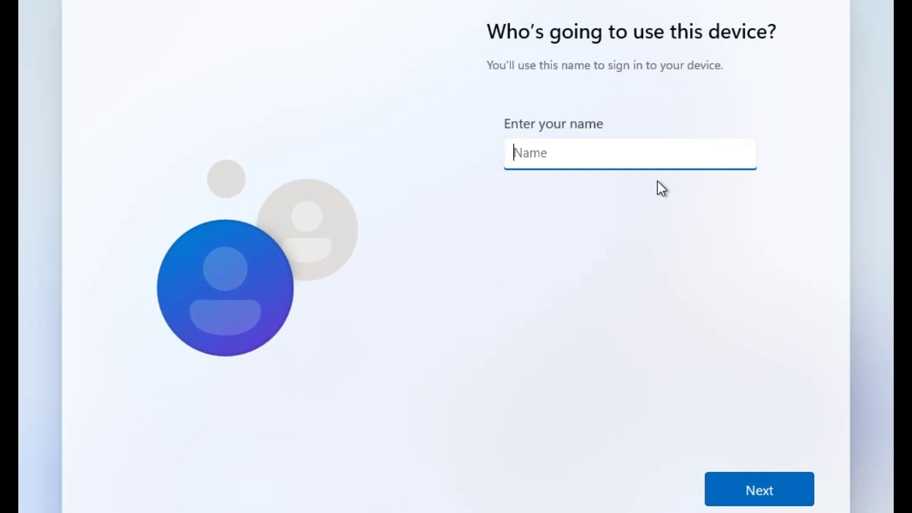
Enter the account name, then enter and confirm the account password.
type("admin")
left_click(769, 492)
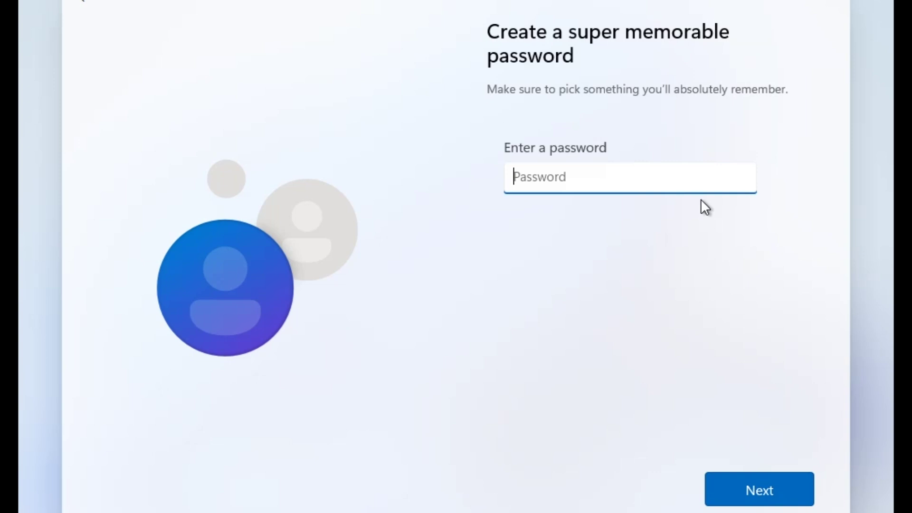
type("admin")
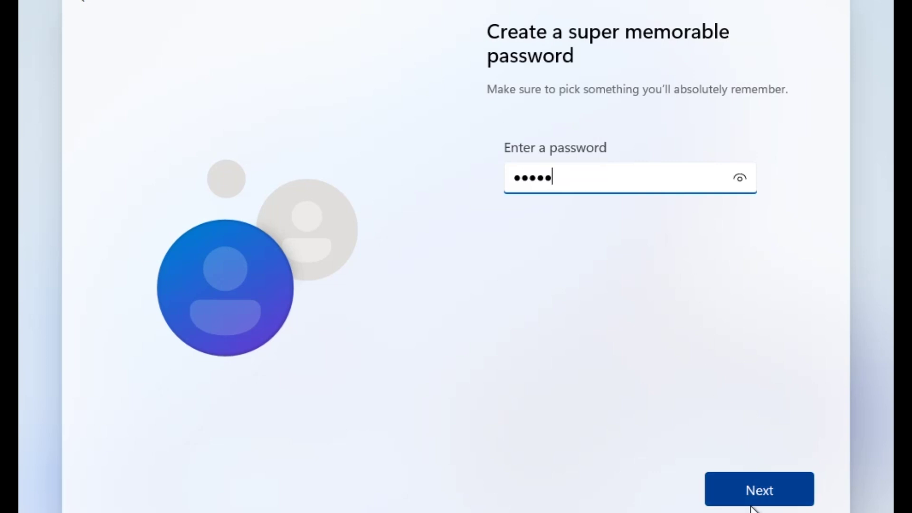
left_click(748, 493)
type("adm")
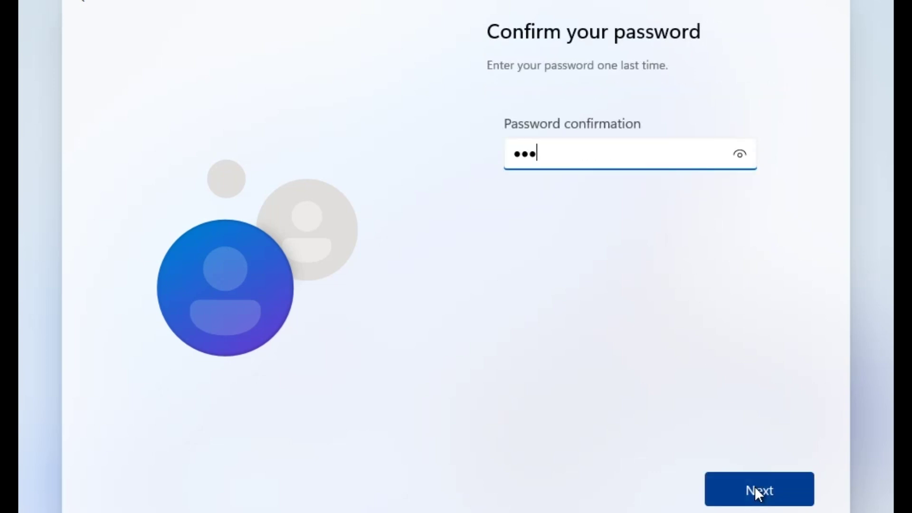
left_click(754, 487)
left_click(757, 502)
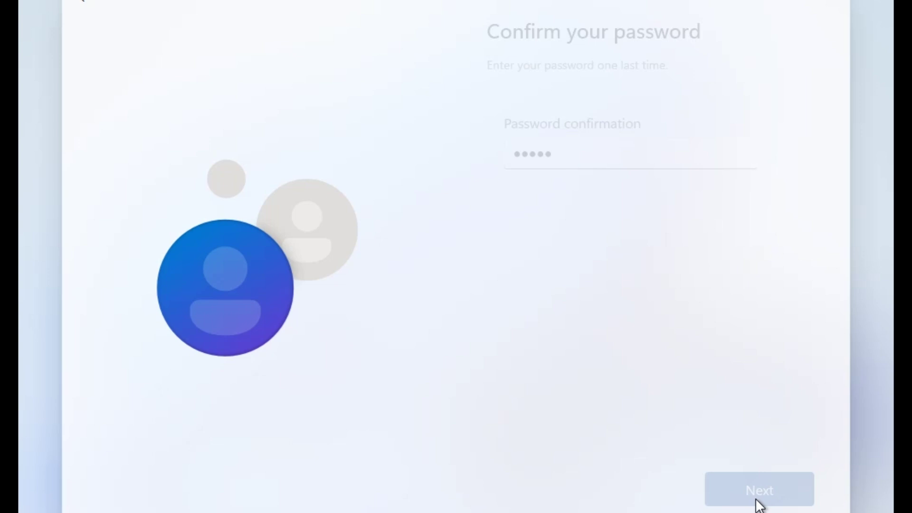
Choose the first pet's name security question and enter an answer.
left_click(714, 173)
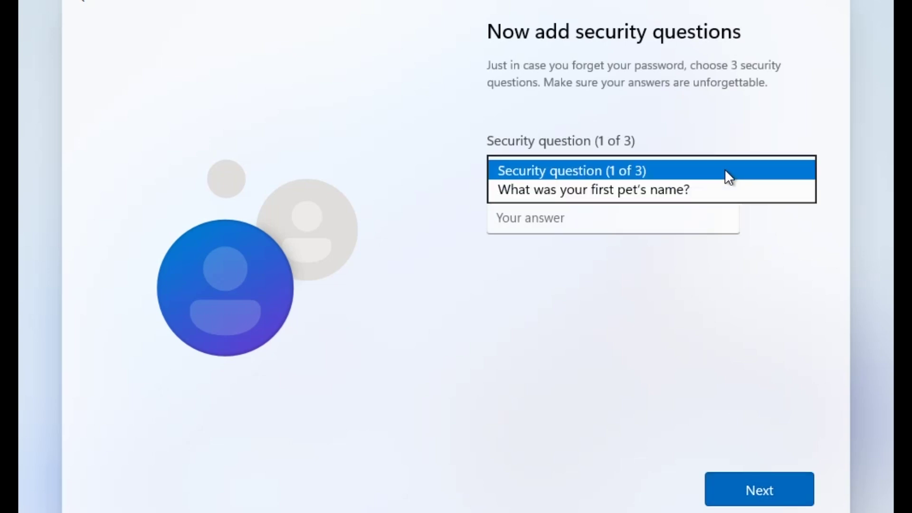
left_click(687, 193)
left_click(641, 219)
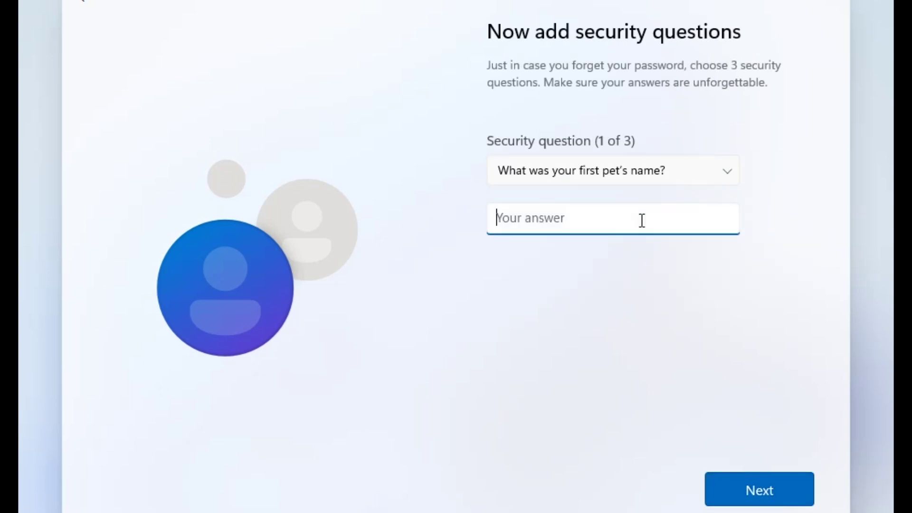
type("s")
left_click(768, 487)
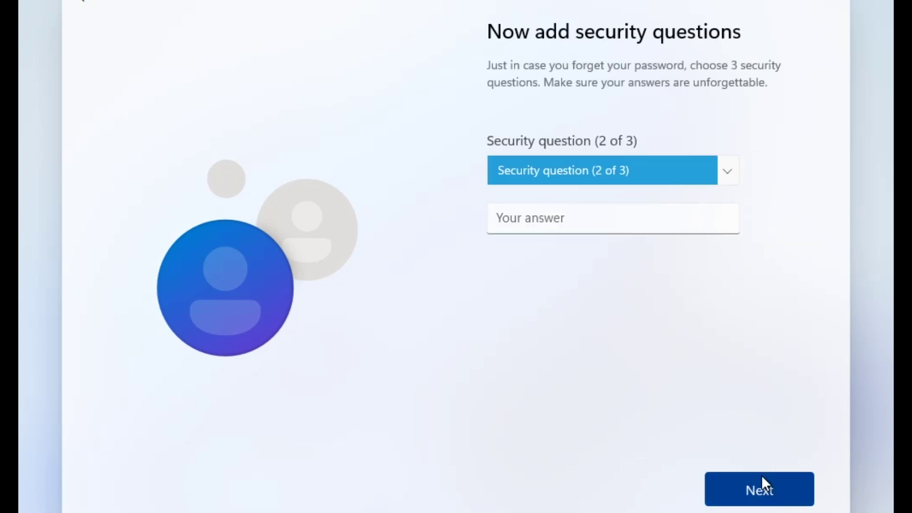
Choose the city-where-your-parents-met question and enter an answer.
left_click(720, 183)
left_click(668, 230)
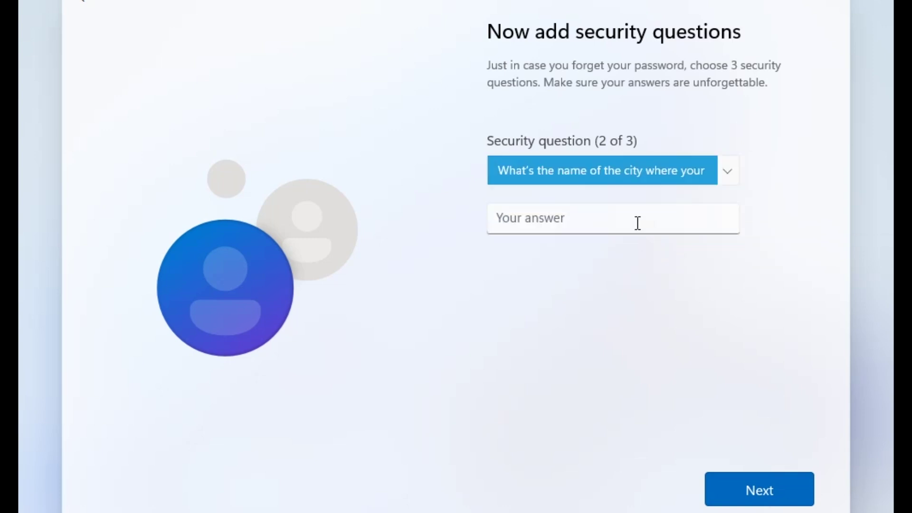
left_click(637, 221)
type("s")
left_click(763, 486)
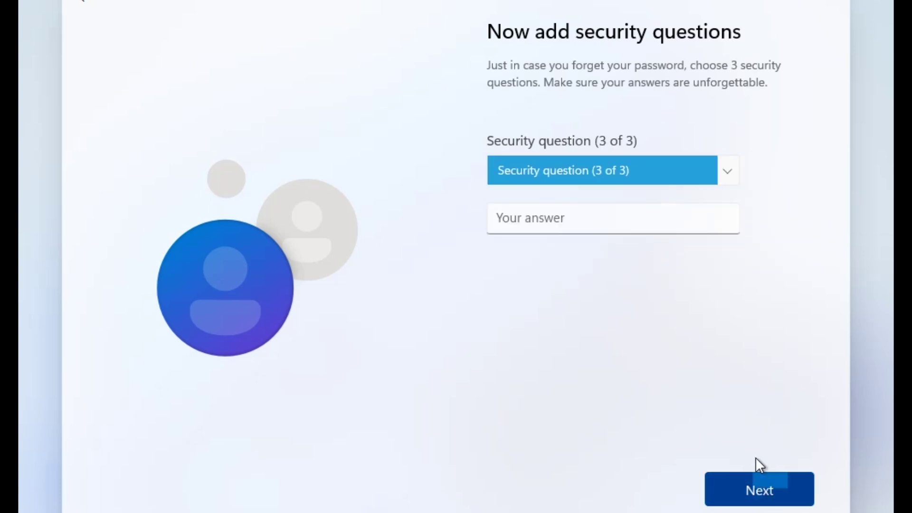
Choose the school question for the third slot and enter an answer.
left_click(718, 176)
left_click(649, 245)
left_click(623, 216)
type("s")
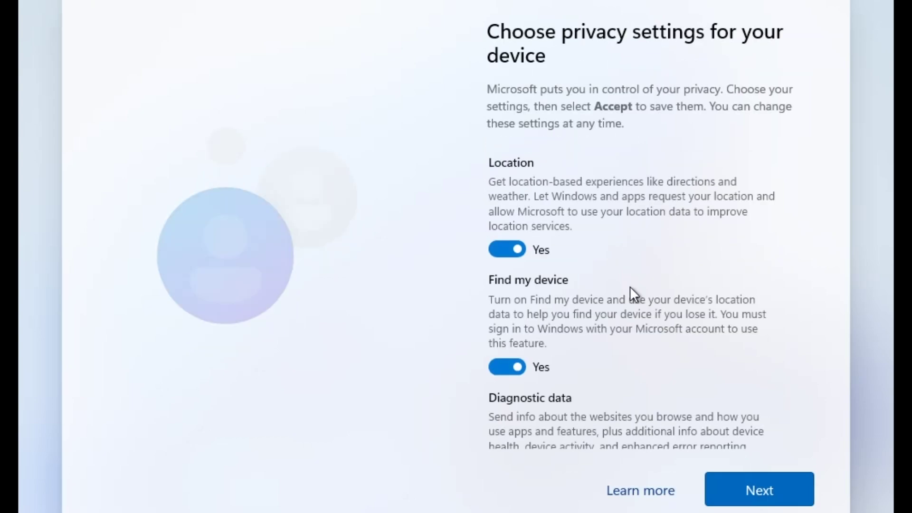
Advance through the privacy settings pages, leaving every privacy option switched on.
left_click(739, 503)
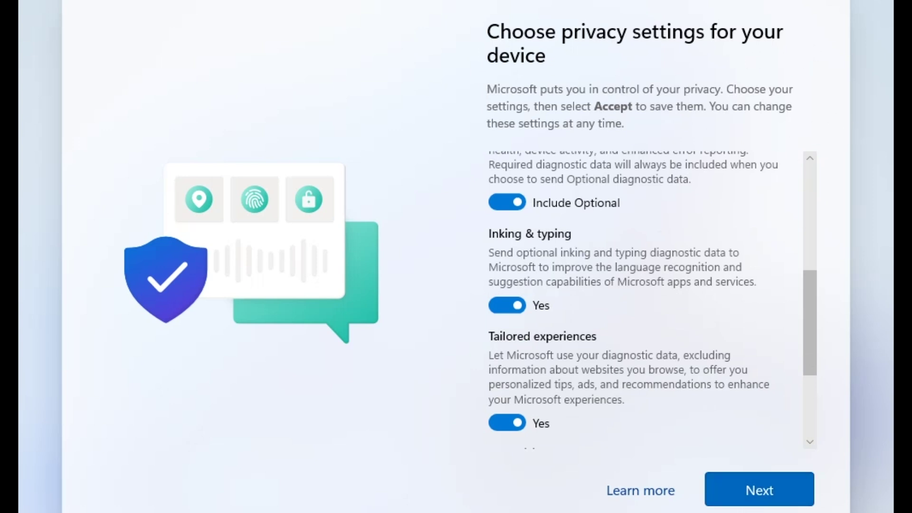
left_click(760, 485)
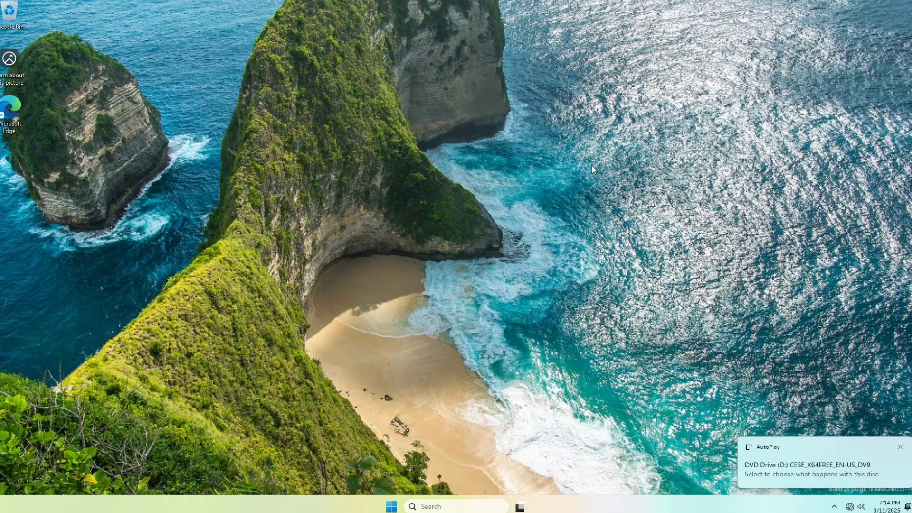
Open the context menu on an empty area of the new Windows 11 desktop.
right_click(159, 73)
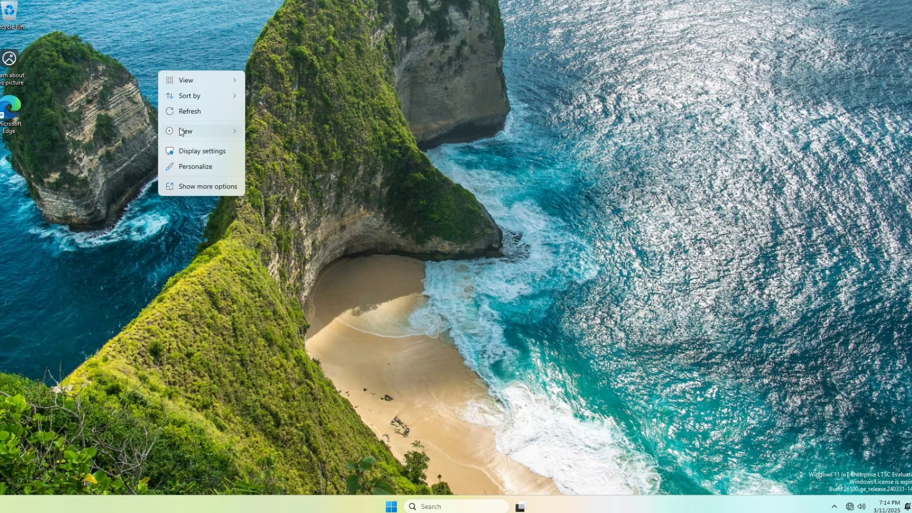